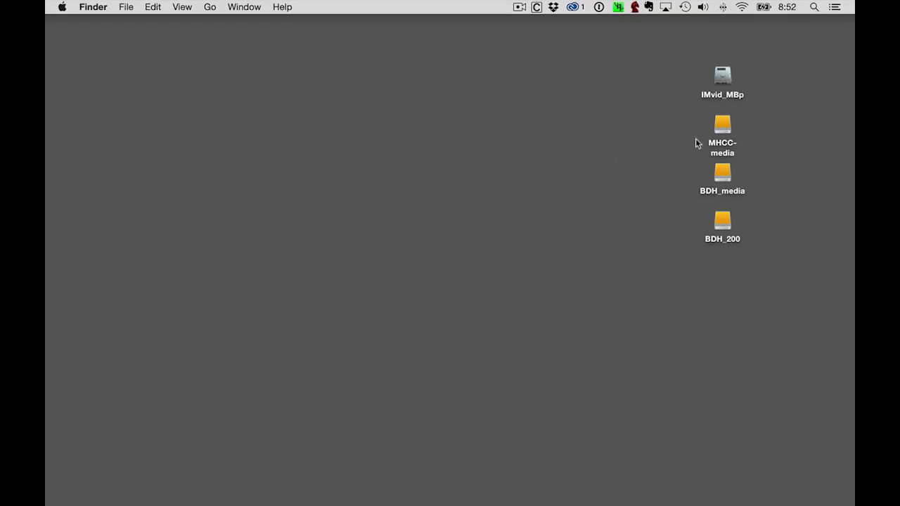
On the MHCC-media drive, create a new folder named 'schommer-title-prpro'.
click(723, 78)
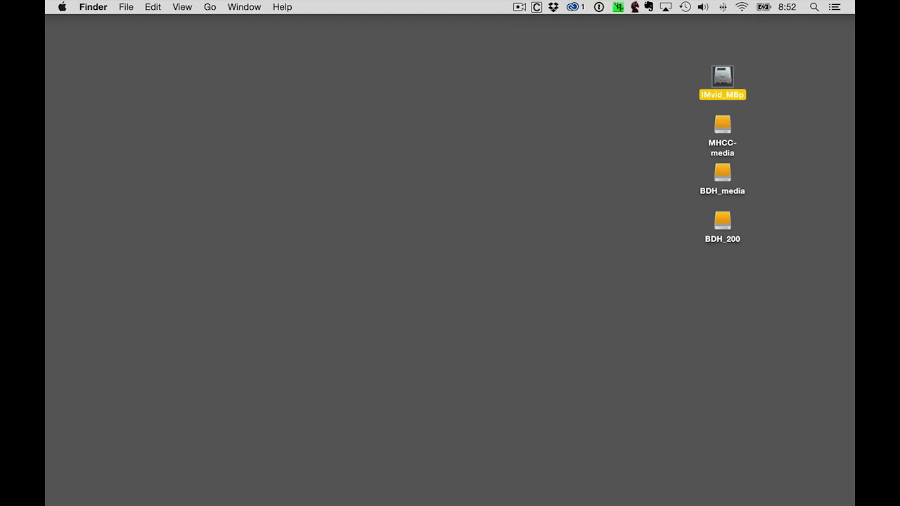
double_click(721, 129)
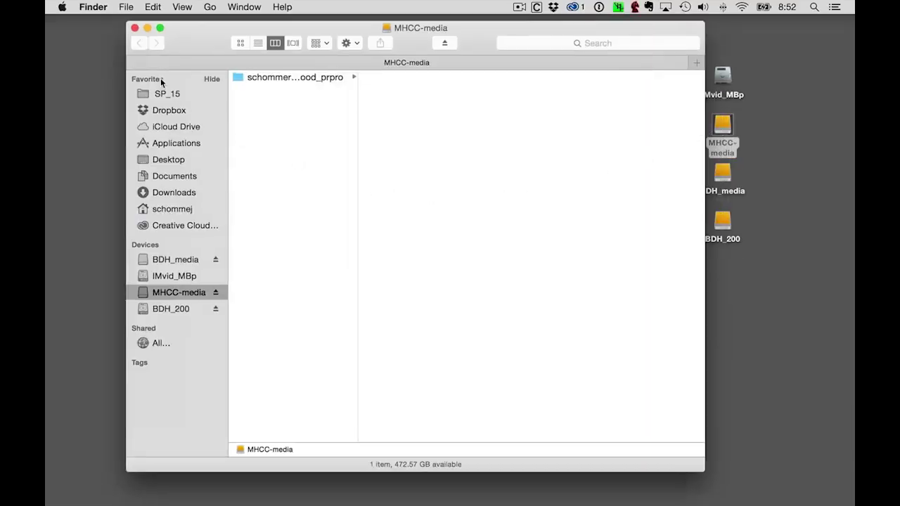
click(127, 9)
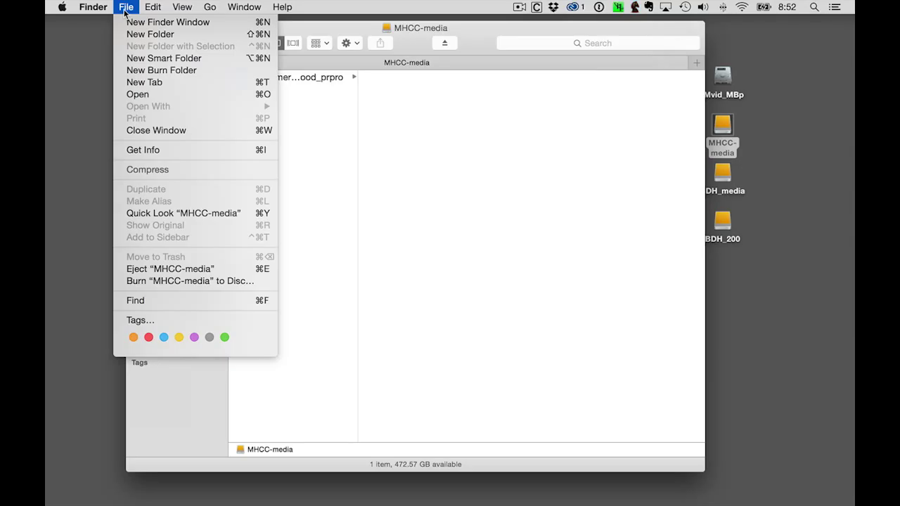
click(125, 13)
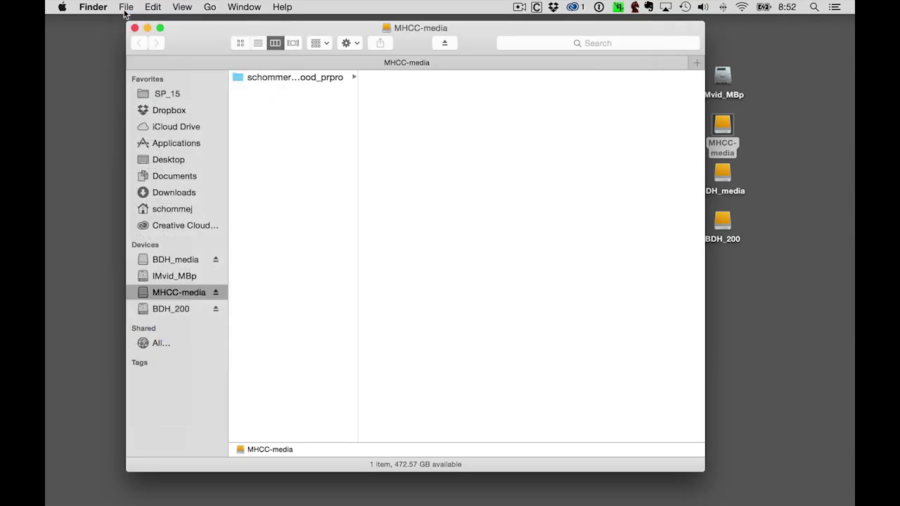
key(super+shift+n)
text(schommer)
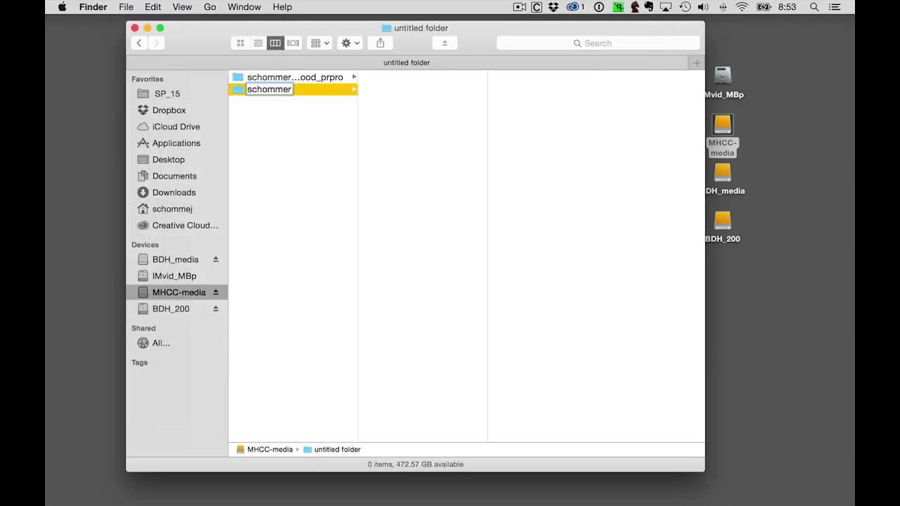
text(-)
text(title)
text(-prp)
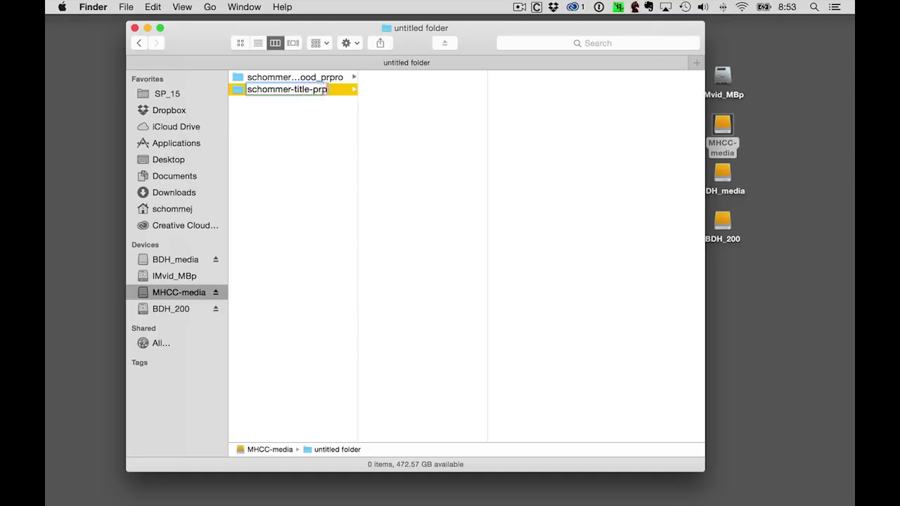
text(ro)
key(Return)
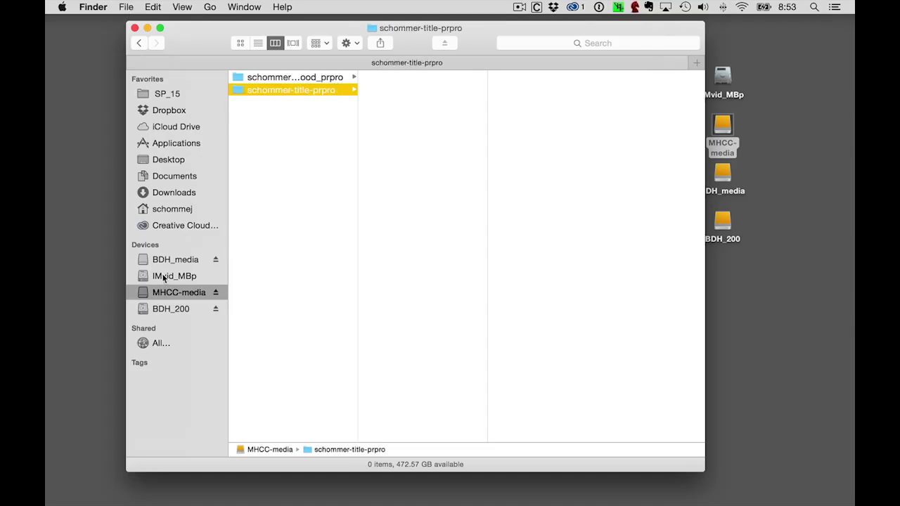
Copy folders 01_Aroll through 09_original from BDH_media's Common Media Folder into schommer-title-prpro.
click(158, 265)
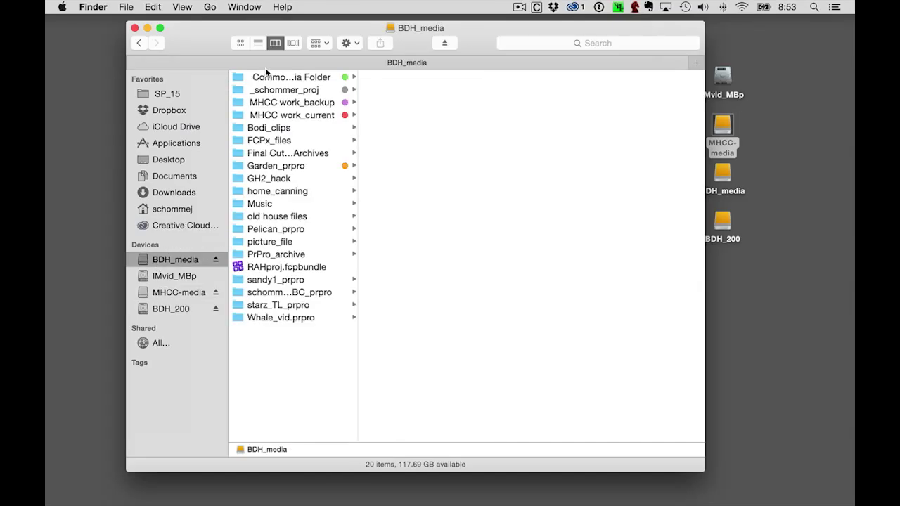
click(267, 78)
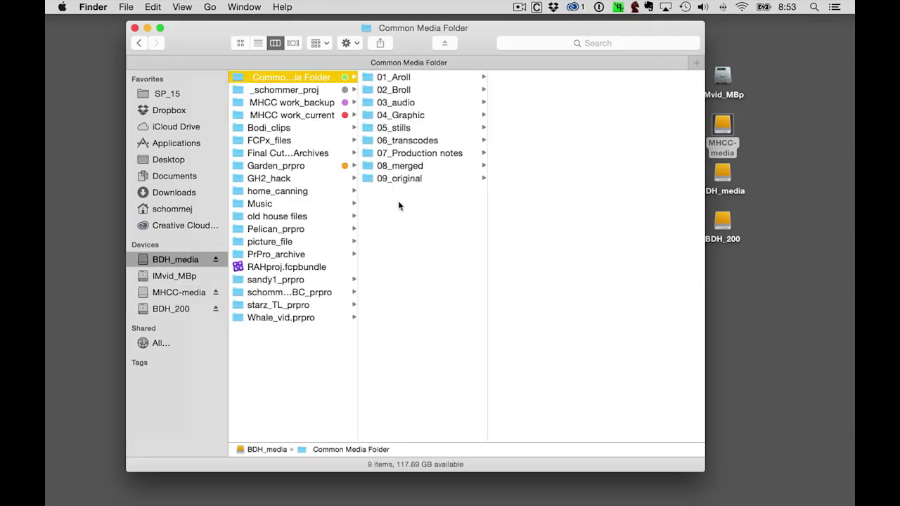
drag(398, 201, 357, 67)
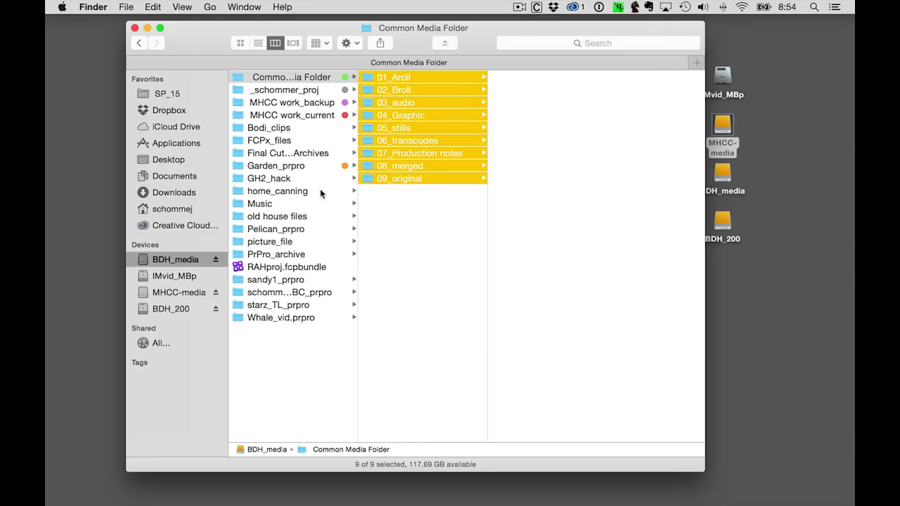
click(192, 295)
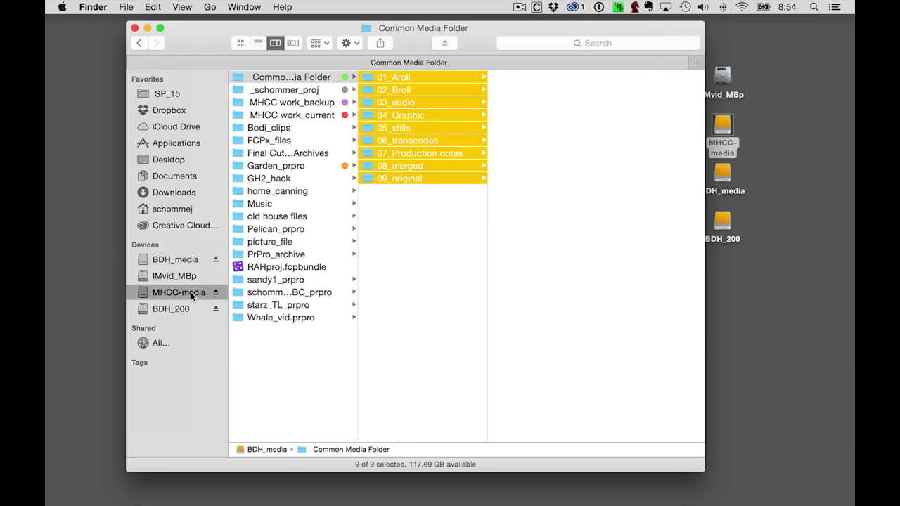
click(286, 92)
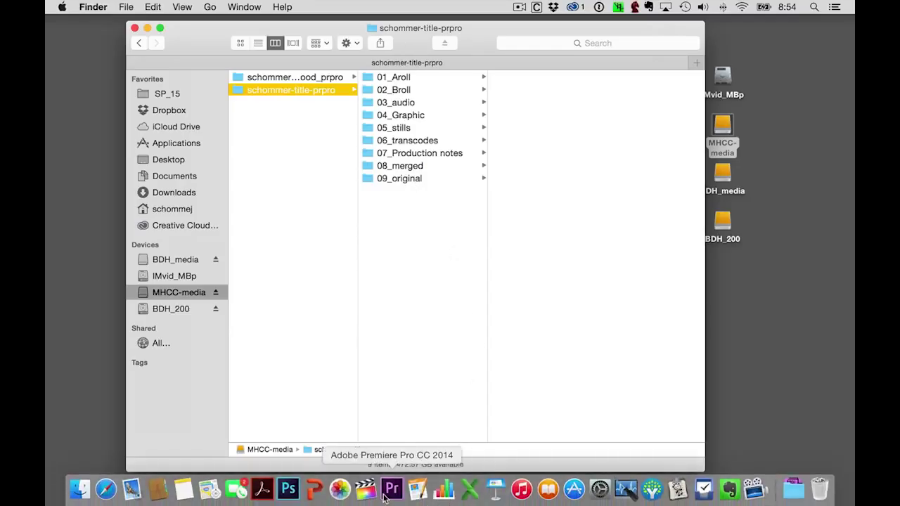
Launch Adobe Premiere Pro CC 2014 by searching 'premi' in Spotlight.
click(146, 146)
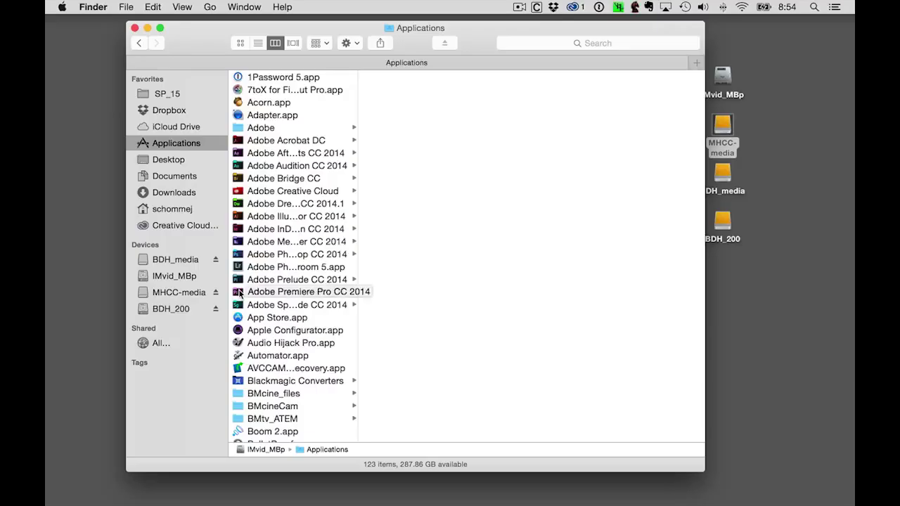
key(super+space)
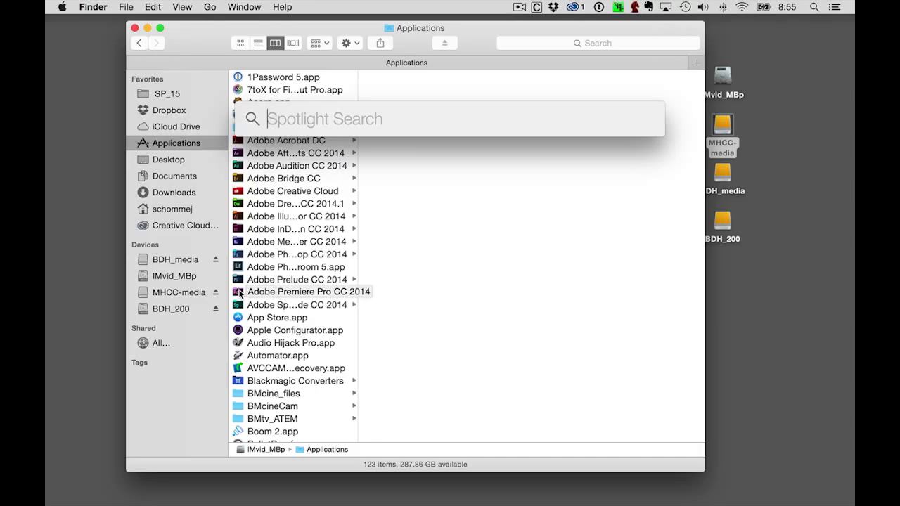
text(prem)
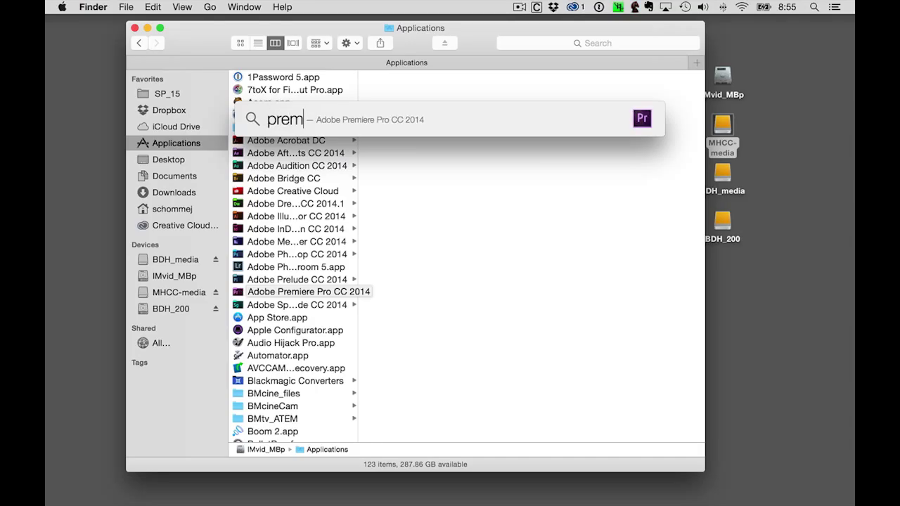
text(i)
key(Return)
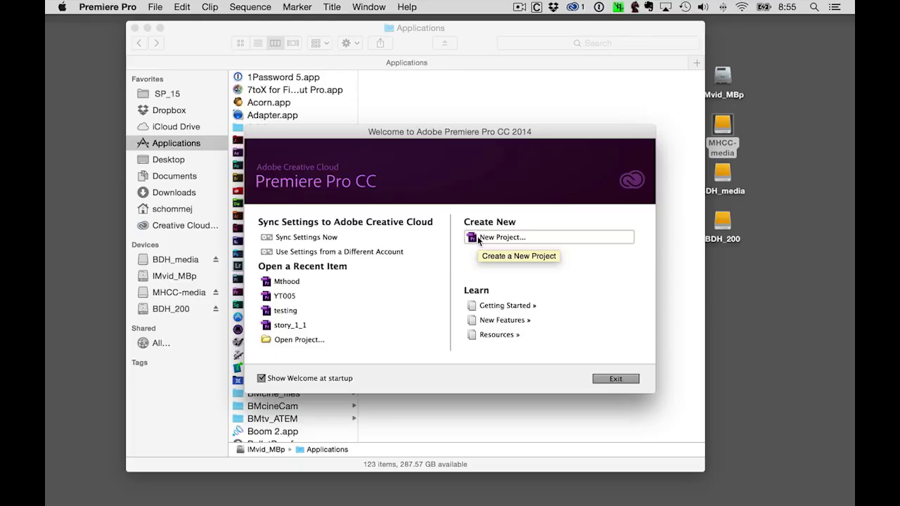
Start a new Premiere Pro project named 'title'.
click(478, 238)
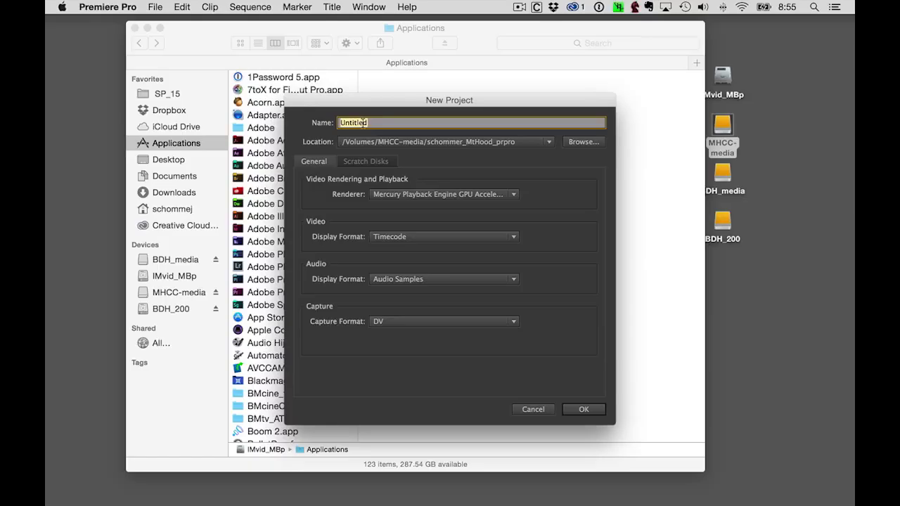
drag(322, 103, 452, 105)
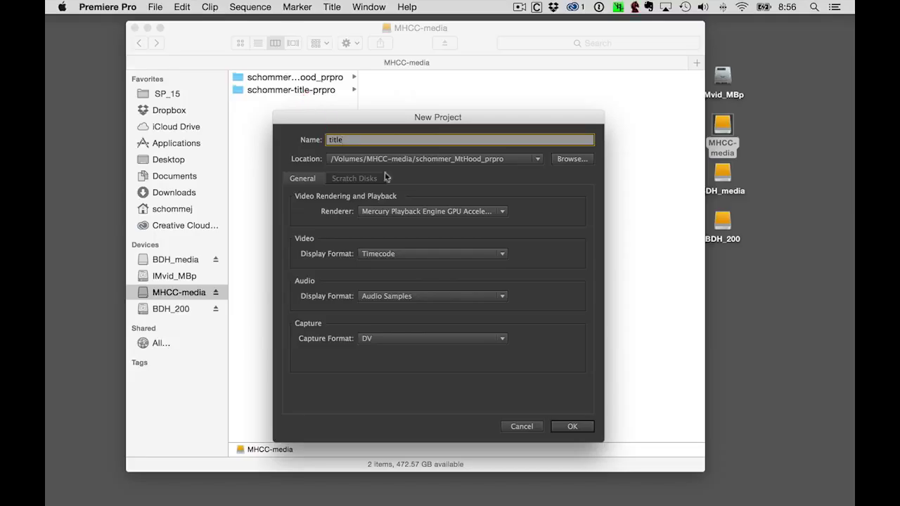
Set the project location to /Volumes/MHCC-media/schommer-title-prpro.
click(567, 159)
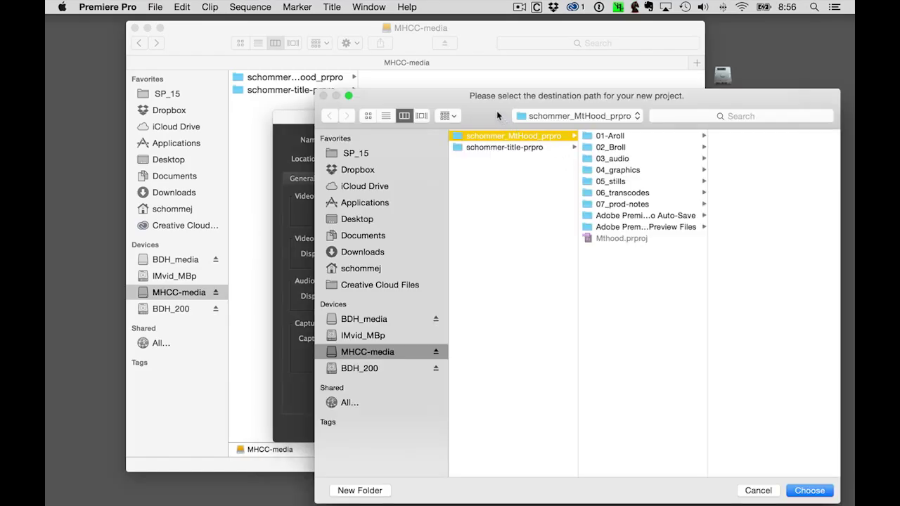
drag(483, 106, 347, 60)
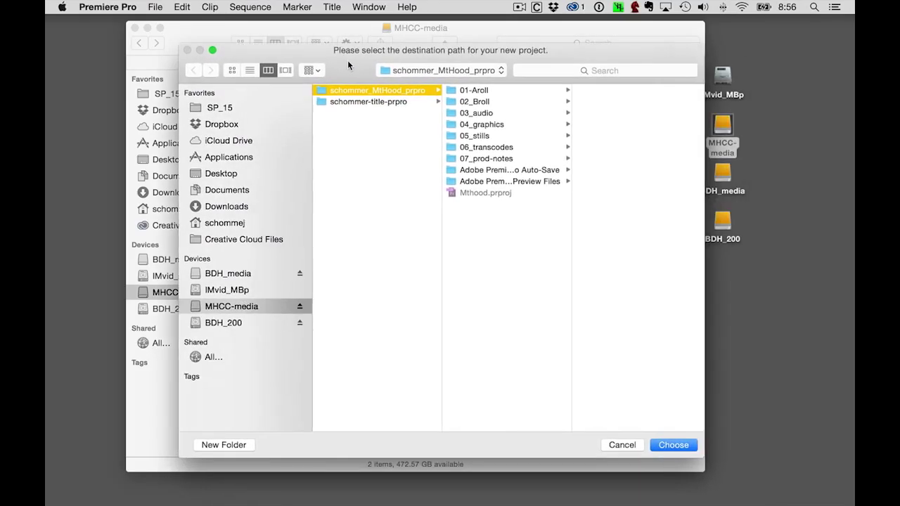
click(350, 103)
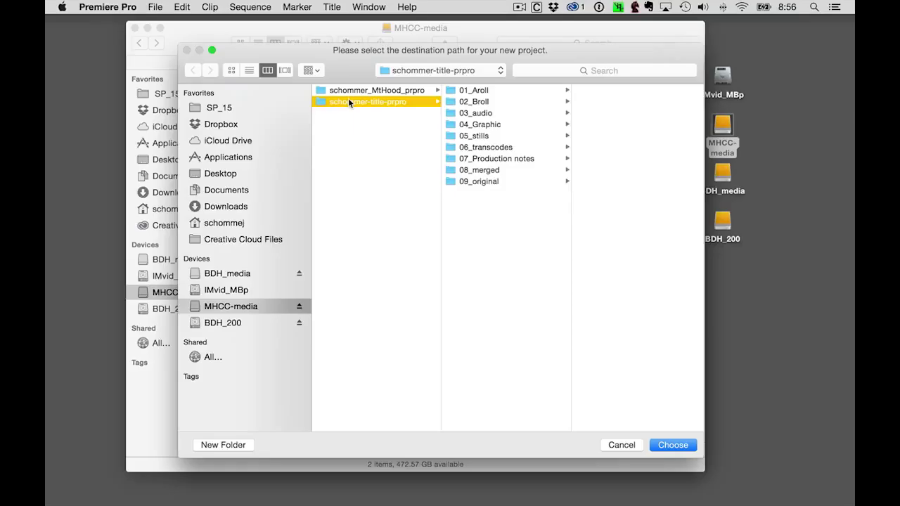
click(681, 447)
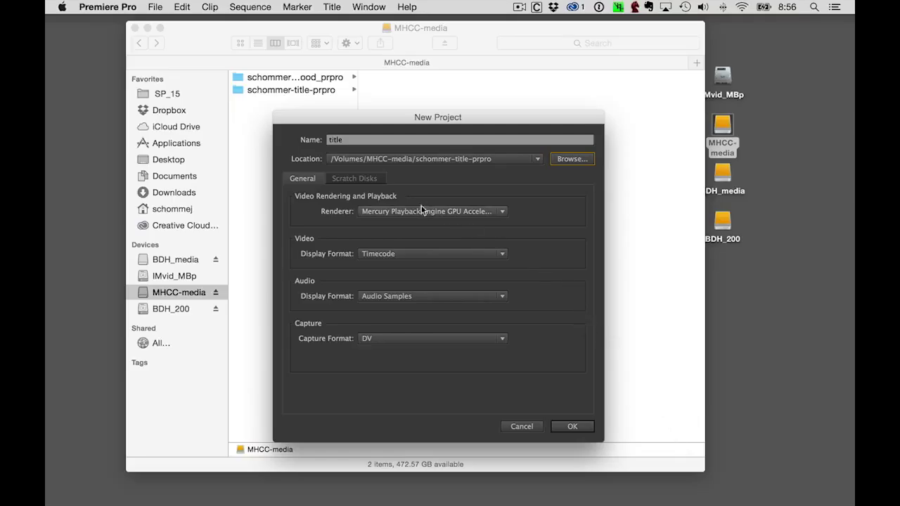
Confirm the project with every scratch disk left at Same as Project.
click(355, 180)
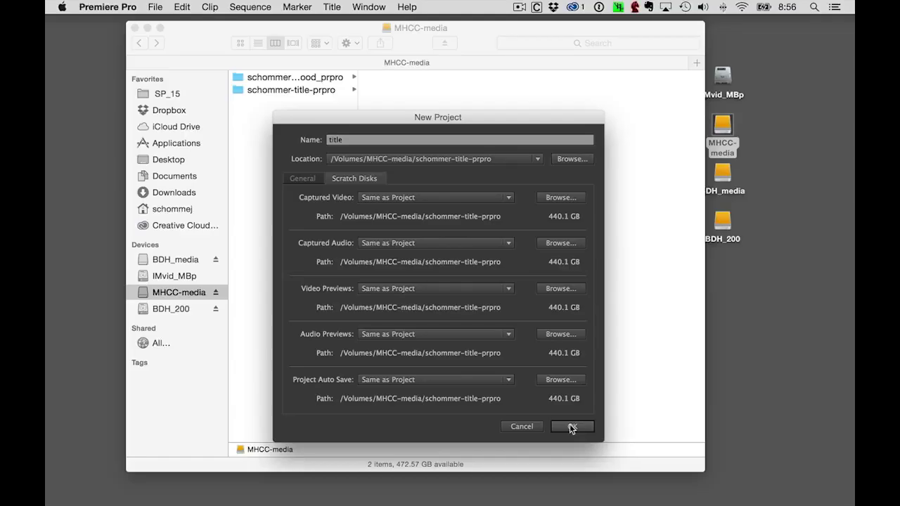
click(572, 427)
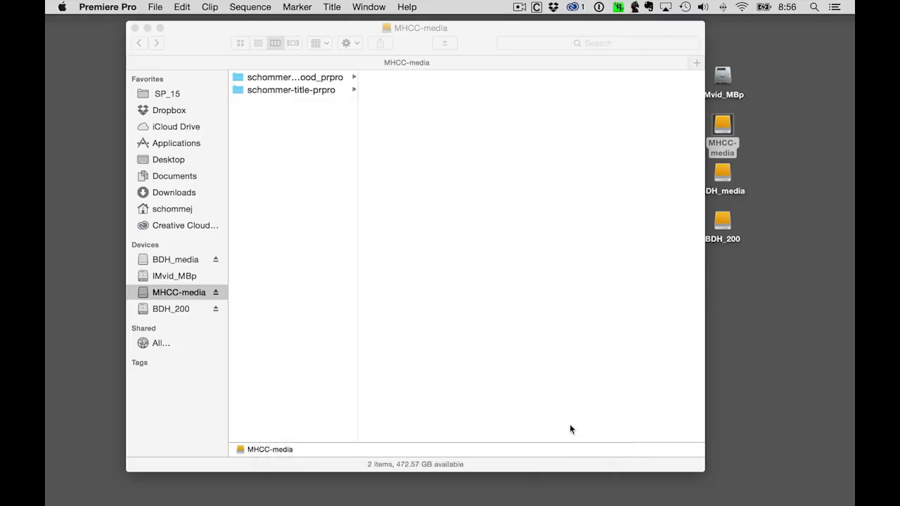